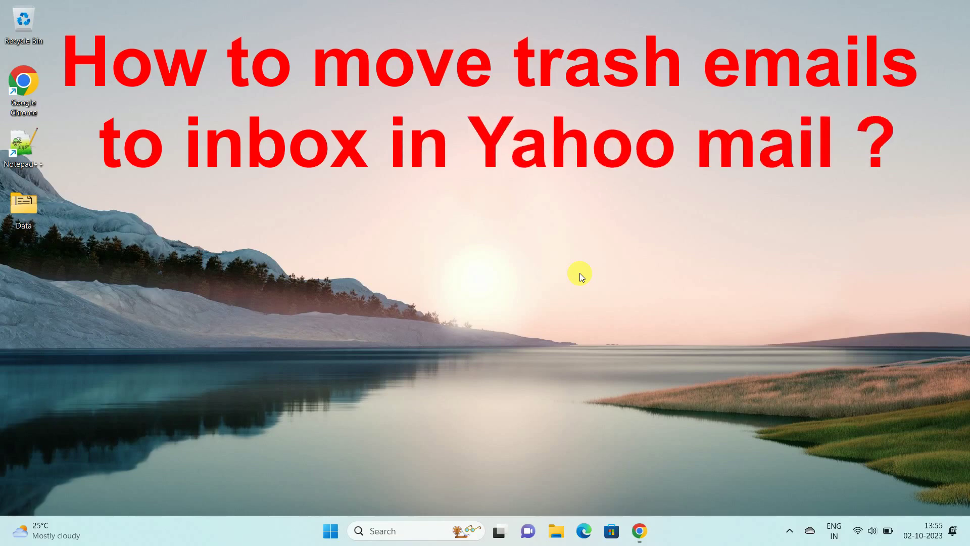
# - Launch Chrome and load yahoomail.com to reach the Yahoo Mail sign-in page
pyautogui.click(638, 531)
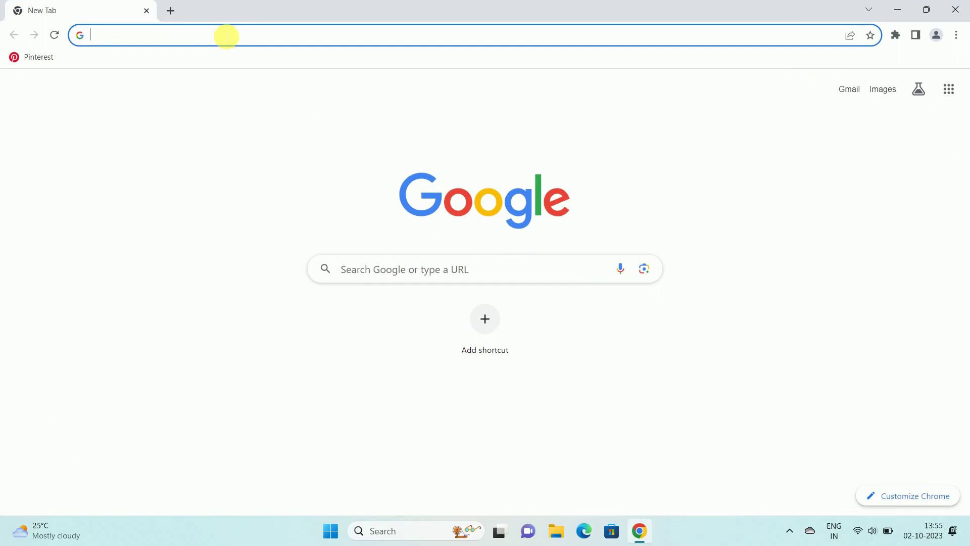
pyautogui.write('yahoomail.com')
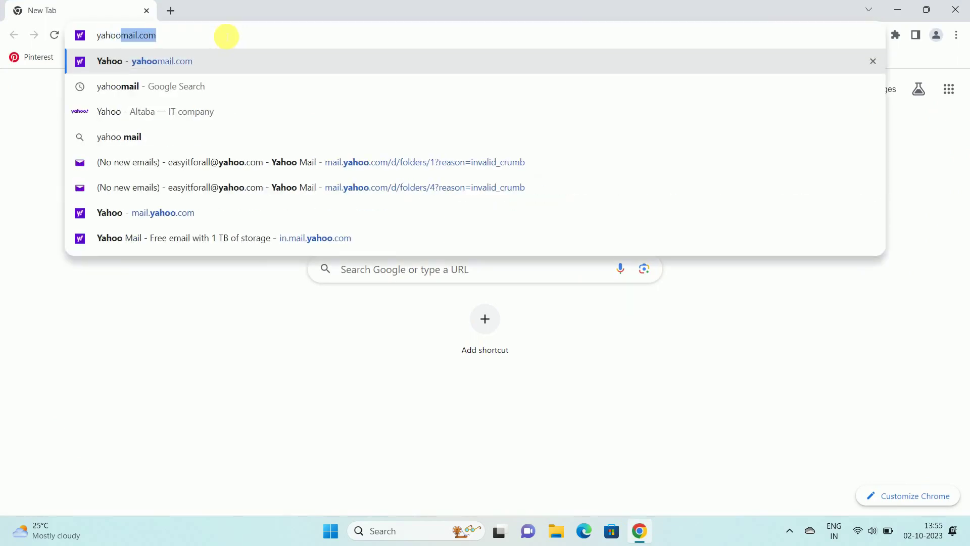
pyautogui.press('Return')
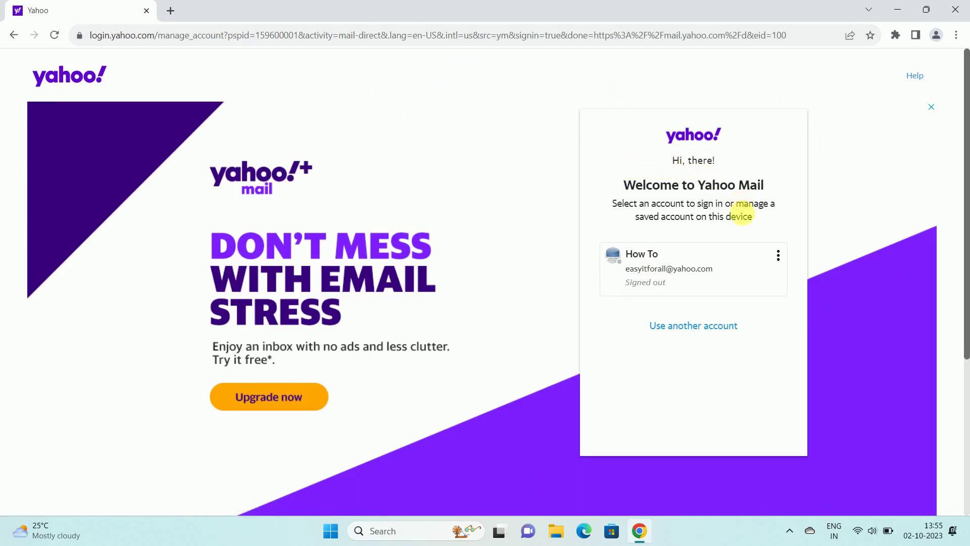
# - Sign in with the saved Yahoo account and its password
pyautogui.click(694, 266)
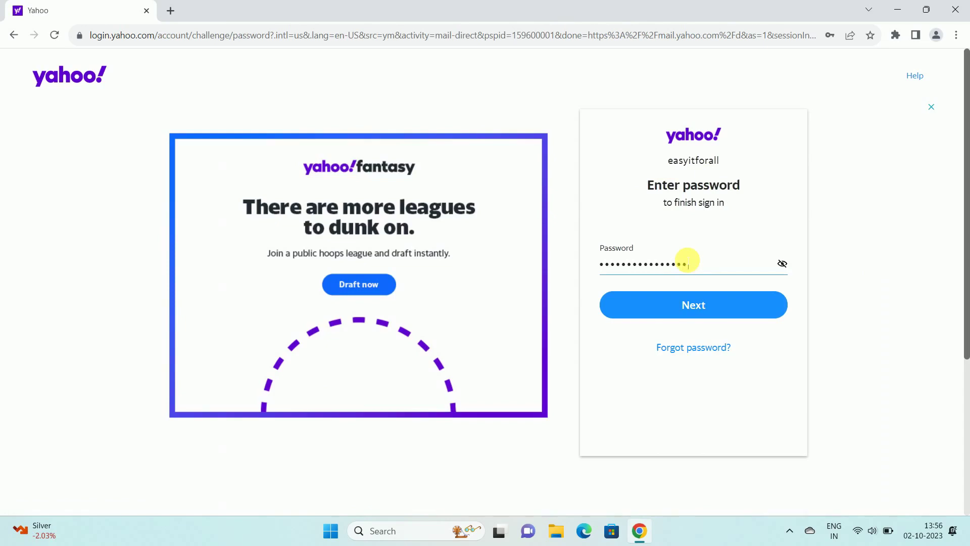
pyautogui.click(692, 305)
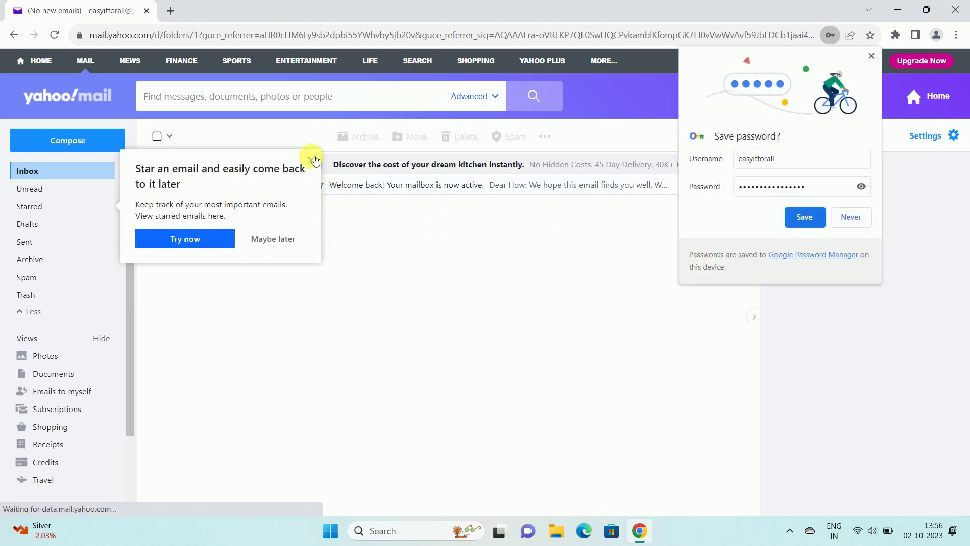
# - Dismiss the star tip, decline saving the password, and delete the Welcome back email
pyautogui.click(310, 159)
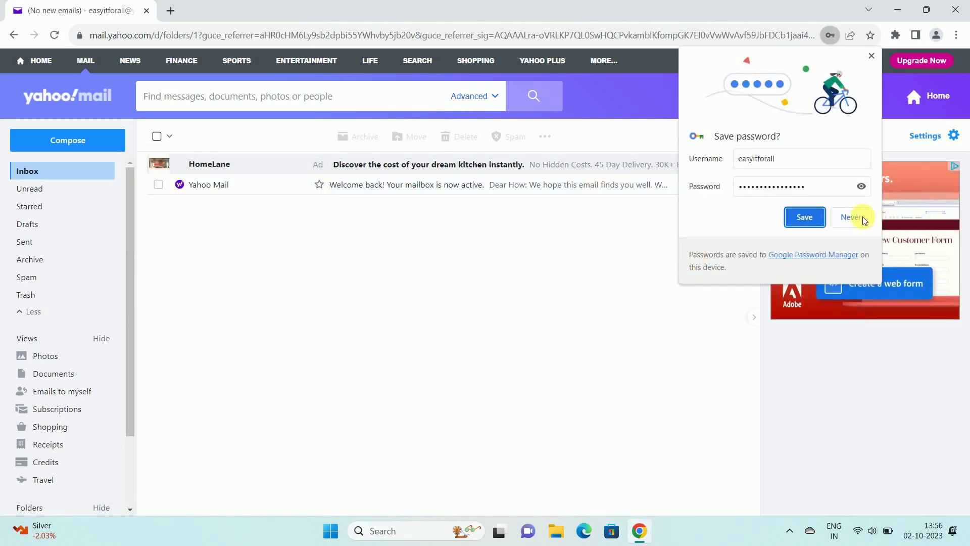
pyautogui.click(852, 217)
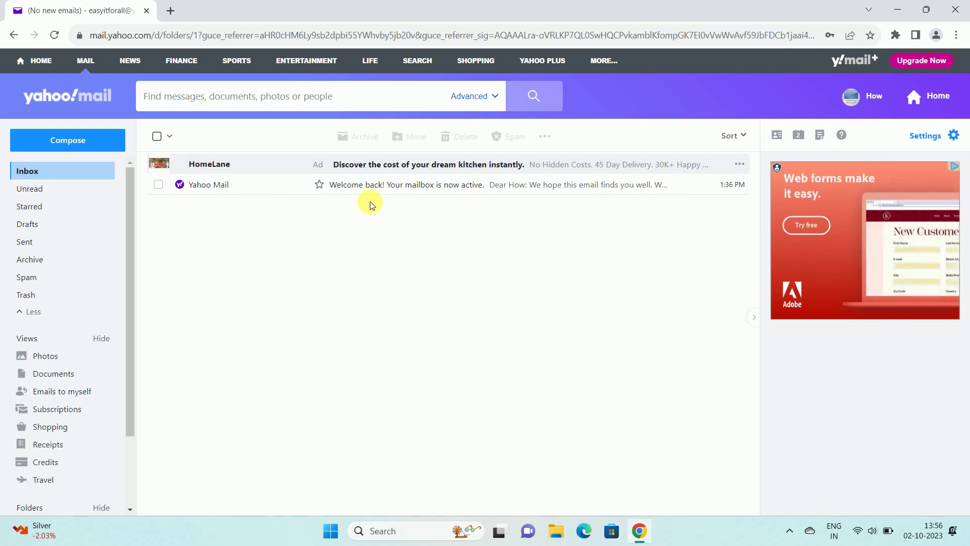
pyautogui.moveTo(210, 189)
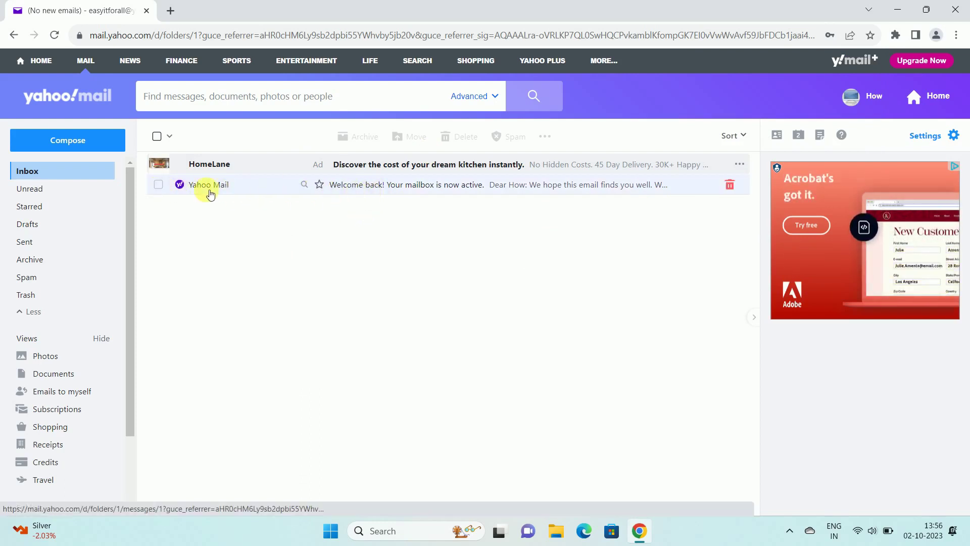
pyautogui.click(157, 184)
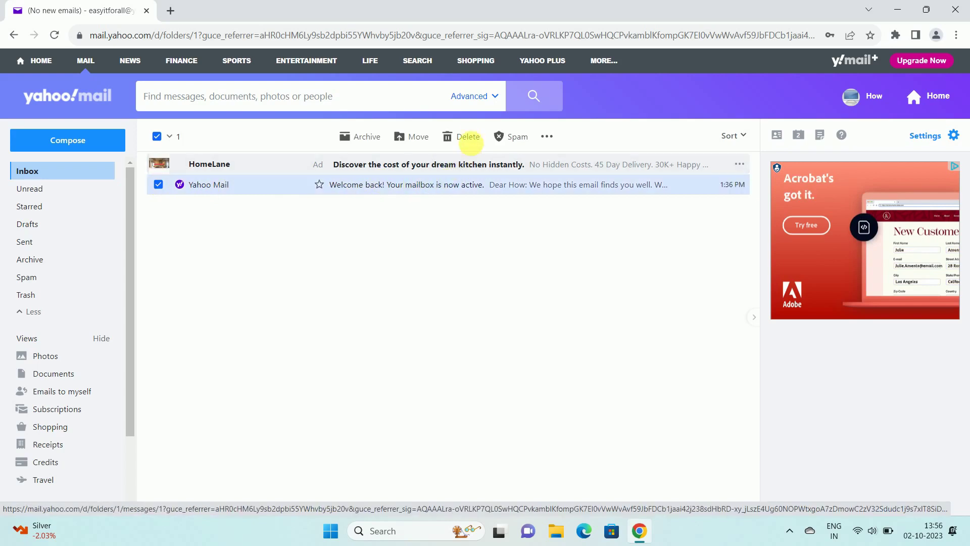
pyautogui.click(470, 139)
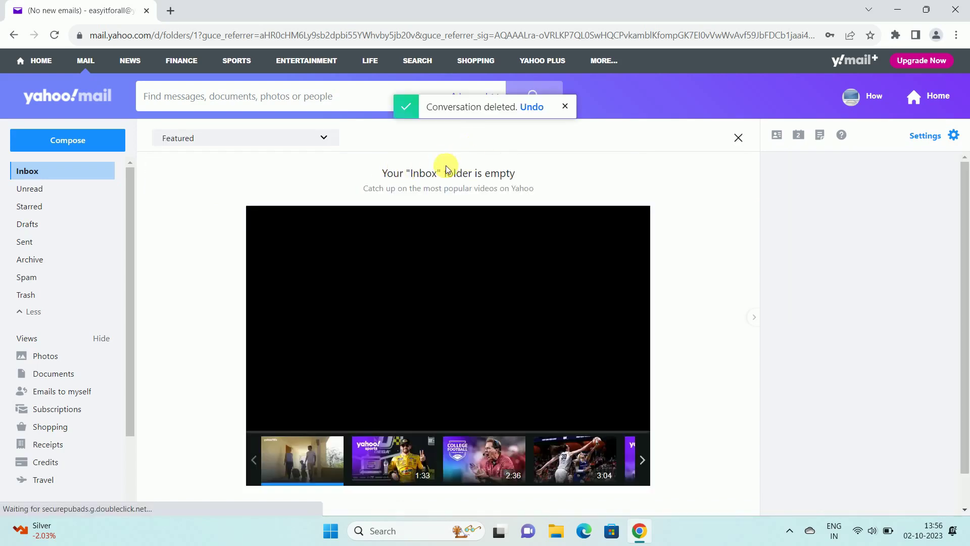
# - Select the Welcome back email in Trash and restore it to the Inbox
pyautogui.click(46, 296)
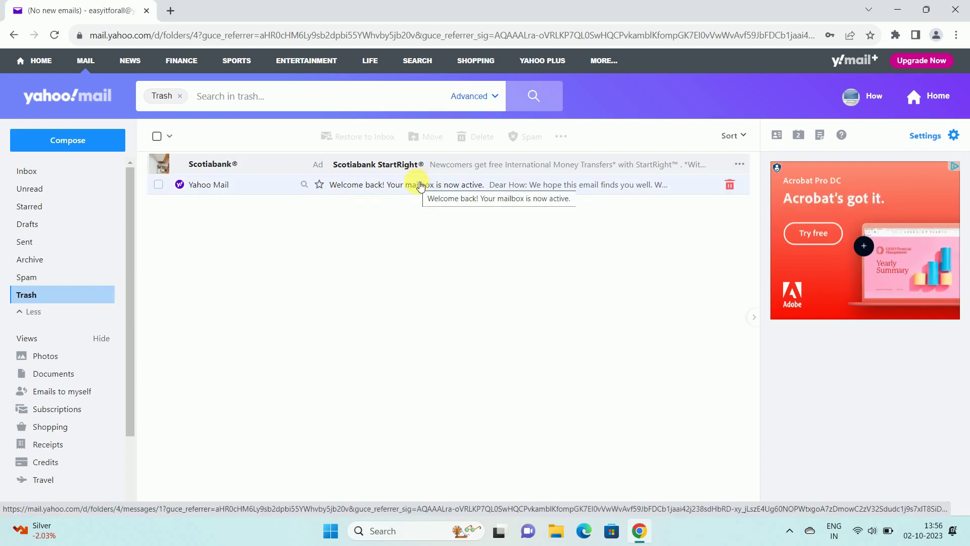
pyautogui.moveTo(421, 185)
pyautogui.click(158, 185)
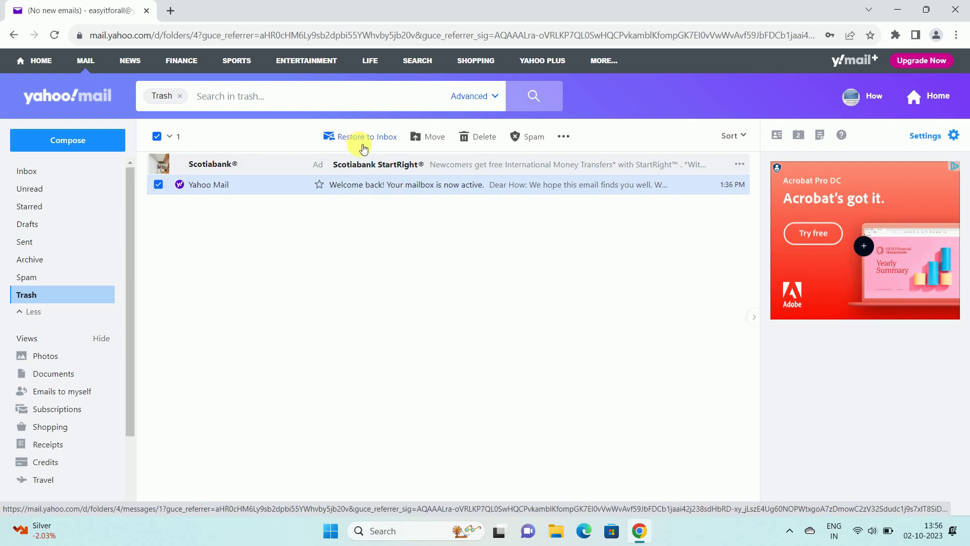
pyautogui.click(363, 138)
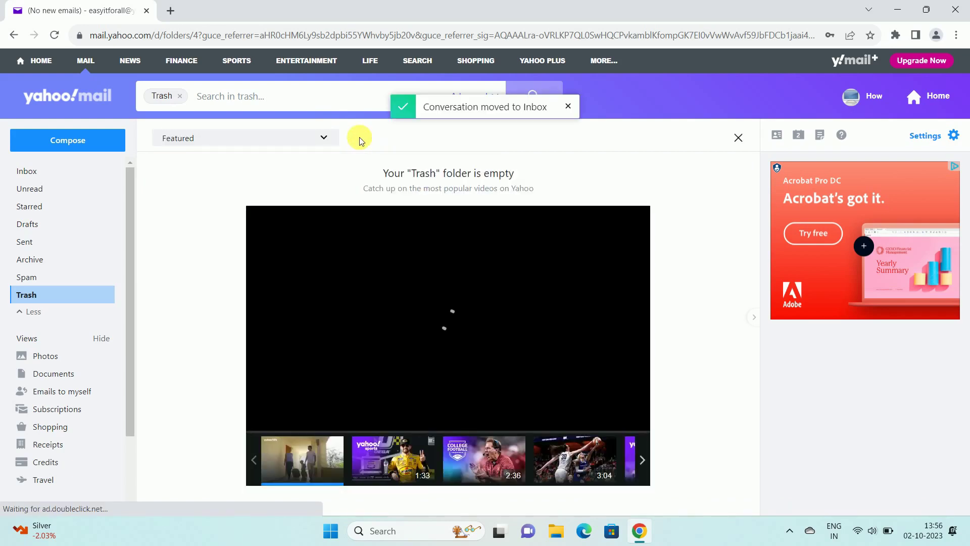
# - Return to the Inbox to see the restored Welcome back email
pyautogui.click(47, 172)
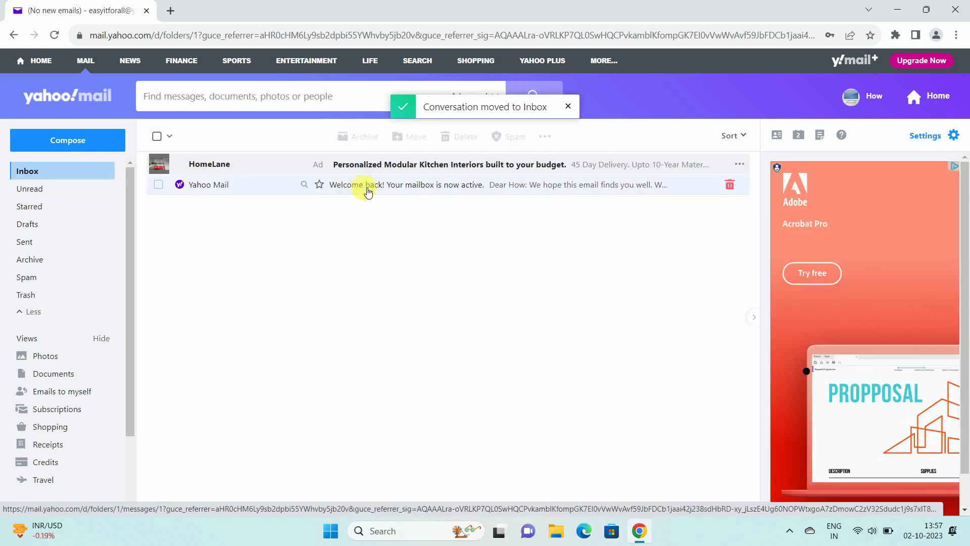